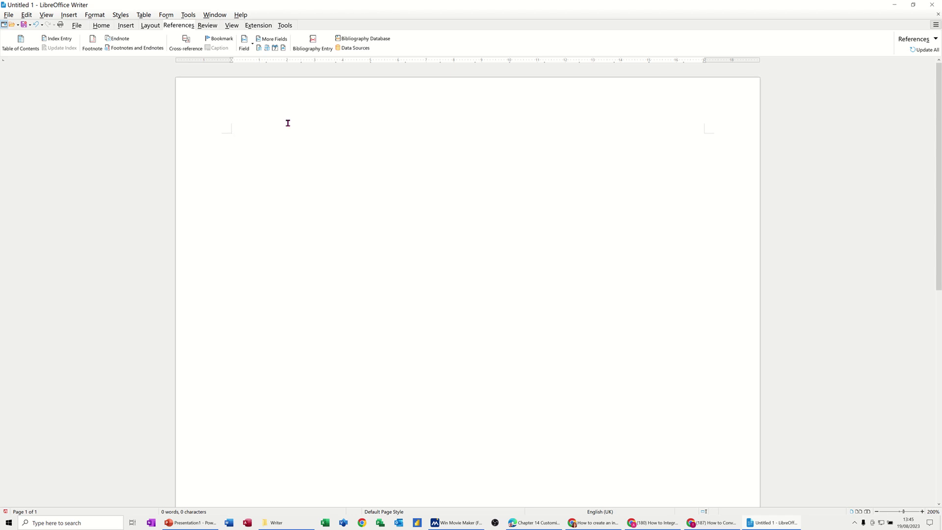
# Step: Open Tools > Customise, browse the Menus, Toolbars, Notebookbar and Context Menus tabs, then return to Keyboard
pyautogui.click(187, 15)
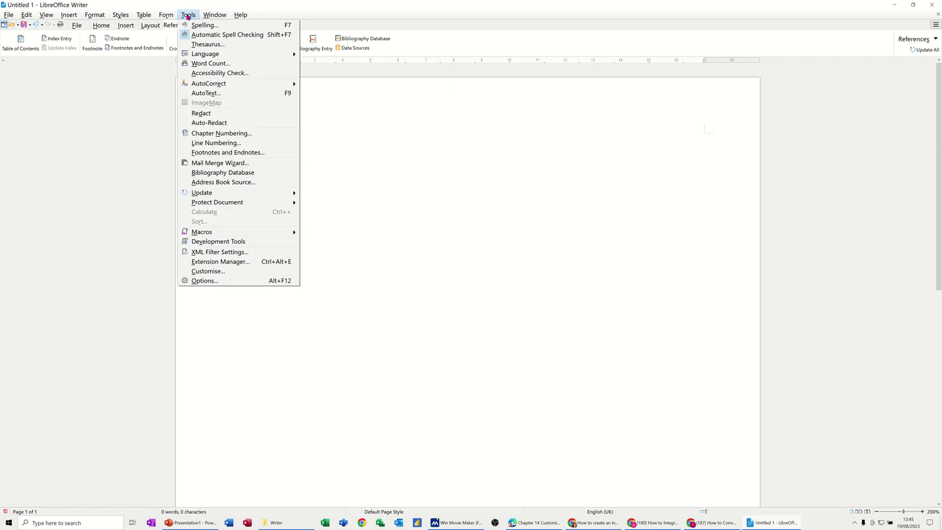
pyautogui.click(207, 271)
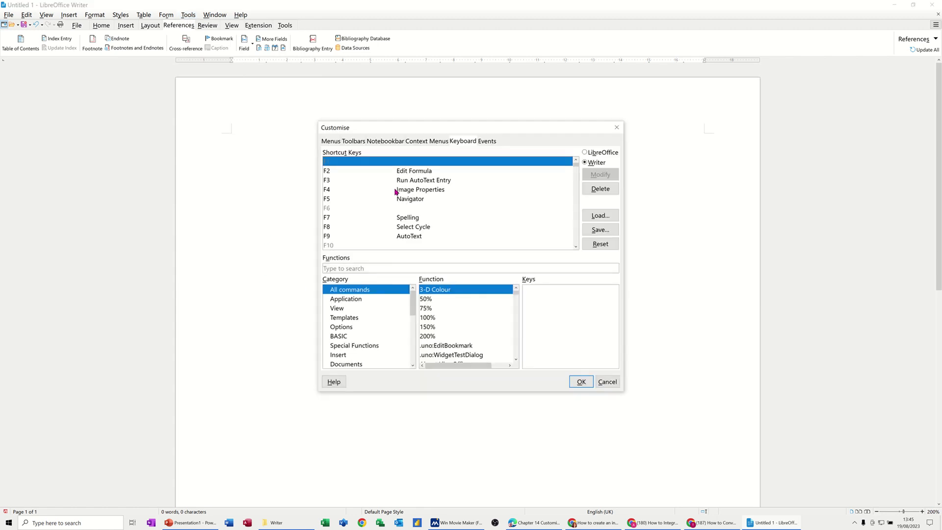
pyautogui.click(331, 141)
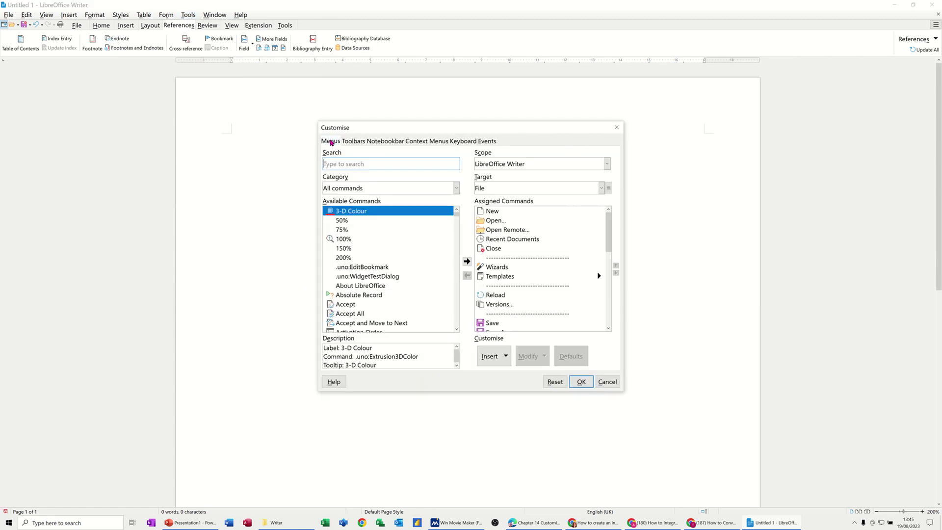
pyautogui.click(353, 141)
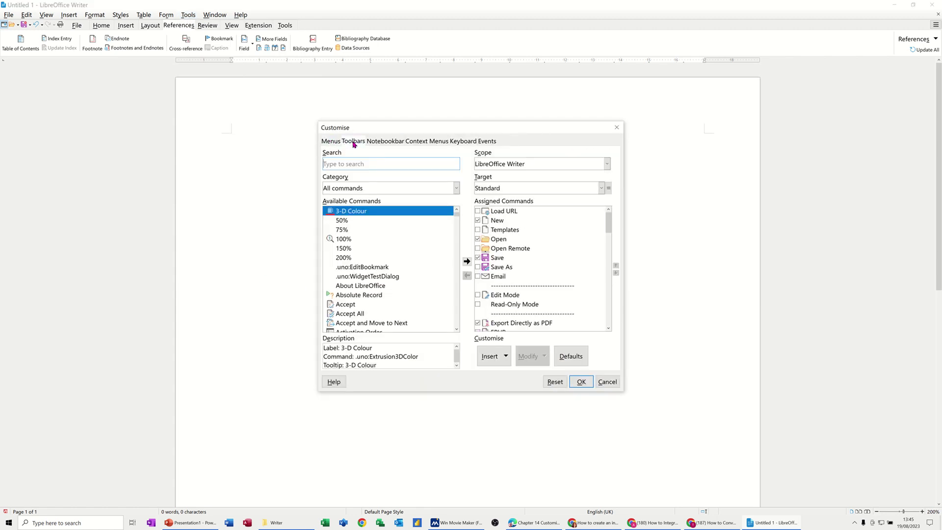
pyautogui.click(388, 142)
pyautogui.click(416, 141)
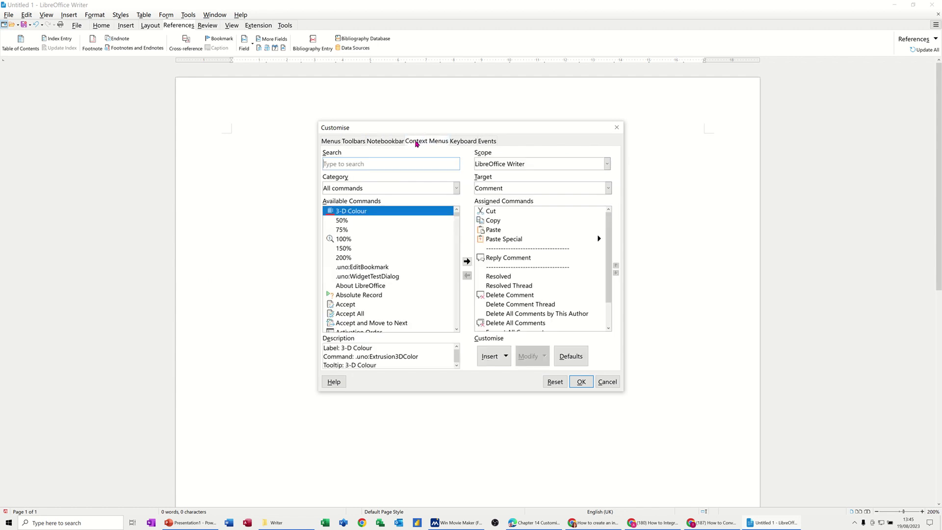
pyautogui.click(464, 142)
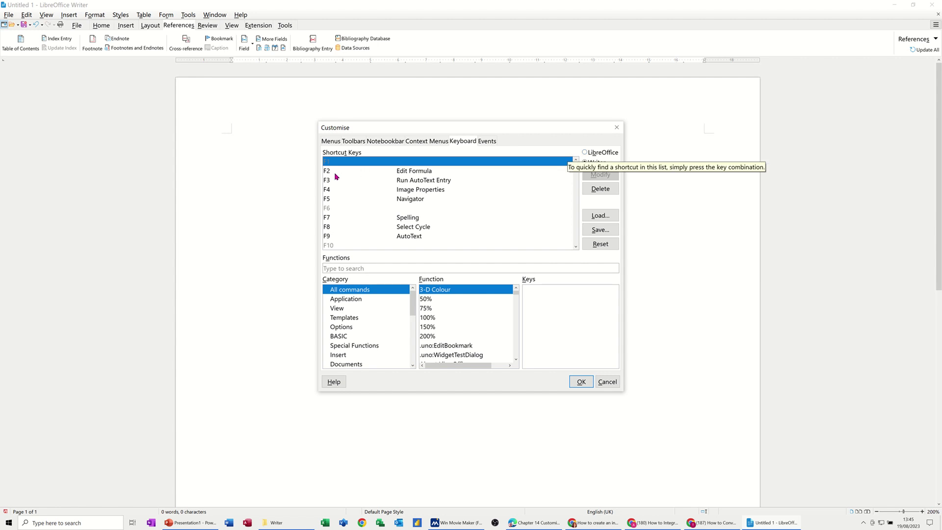
pyautogui.press('Down')
pyautogui.press('Down')
pyautogui.press('Down')
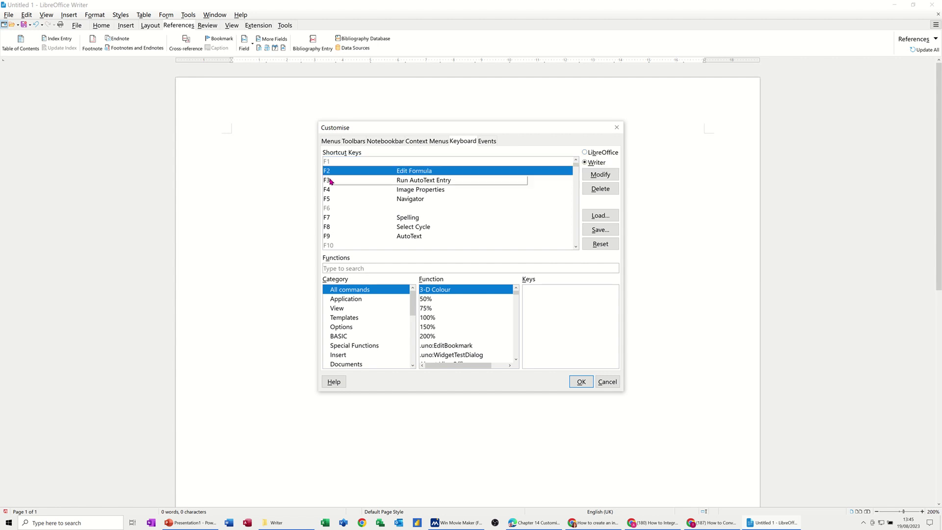
pyautogui.press('Down')
pyautogui.press('Down')
pyautogui.press('Down')
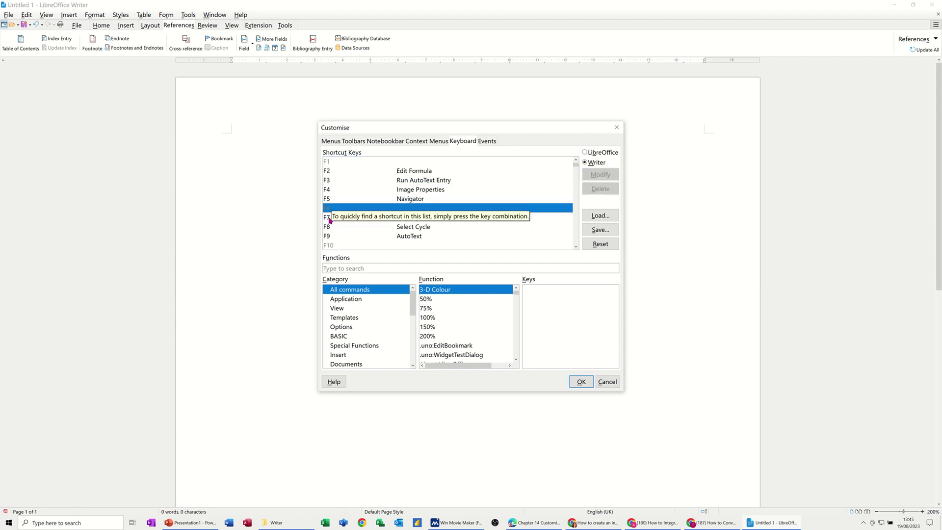
pyautogui.scroll(-5, 378, 211)
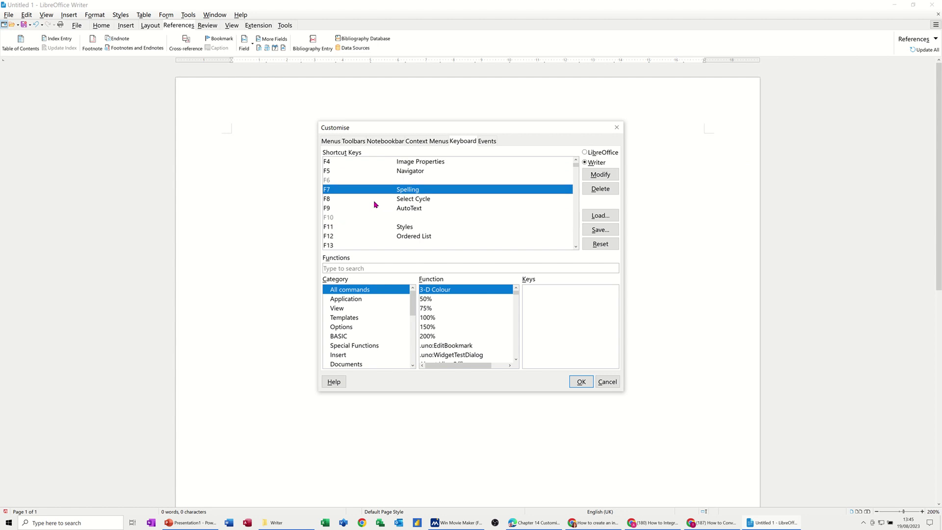
pyautogui.scroll(-3, 366, 205)
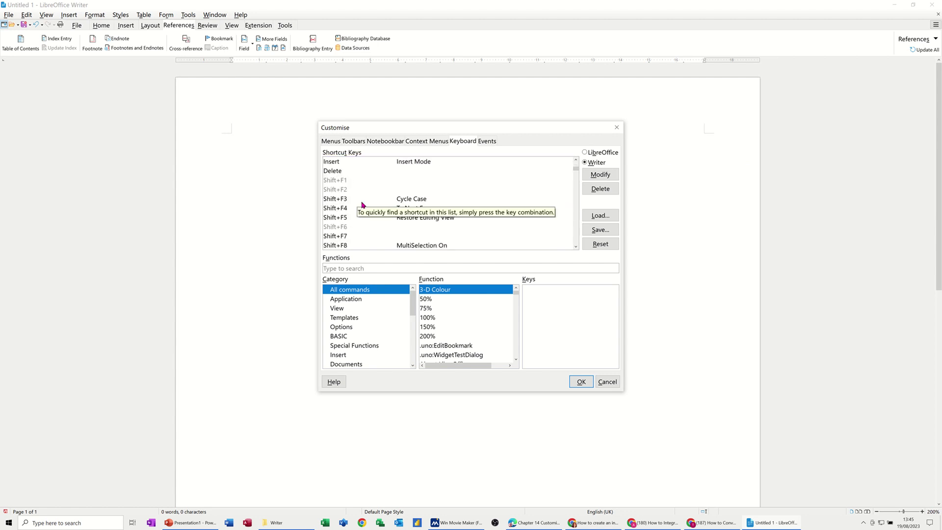
pyautogui.scroll(-2, 359, 205)
pyautogui.scroll(-8, 359, 205)
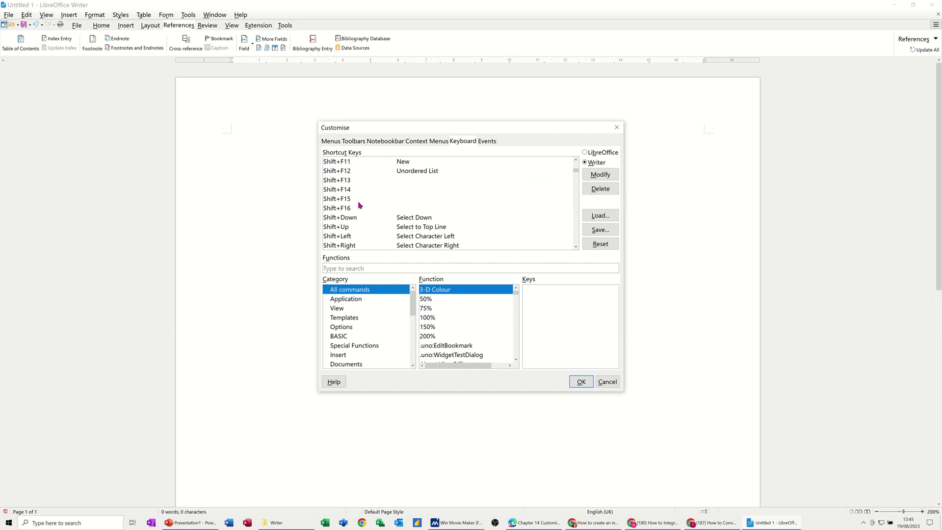
pyautogui.scroll(-1, 358, 205)
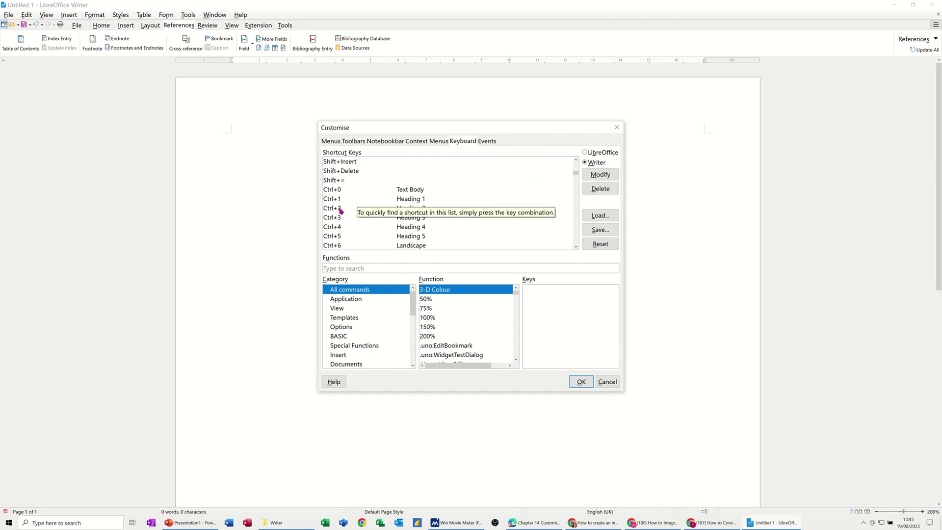
pyautogui.hotkey('ctrl', 'c')
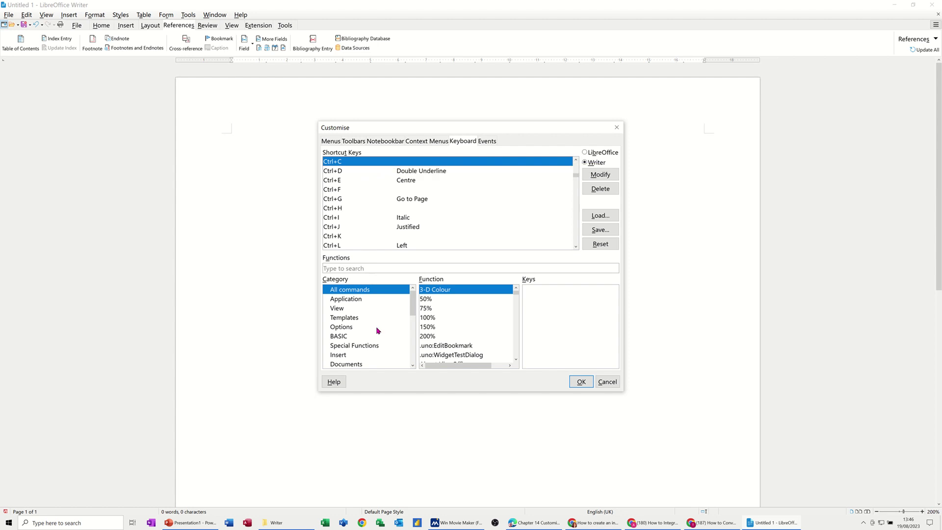
# Step: Select the Edit category and its Copy function to check Copy's shortcut key
pyautogui.scroll(-1, 377, 330)
pyautogui.click(336, 346)
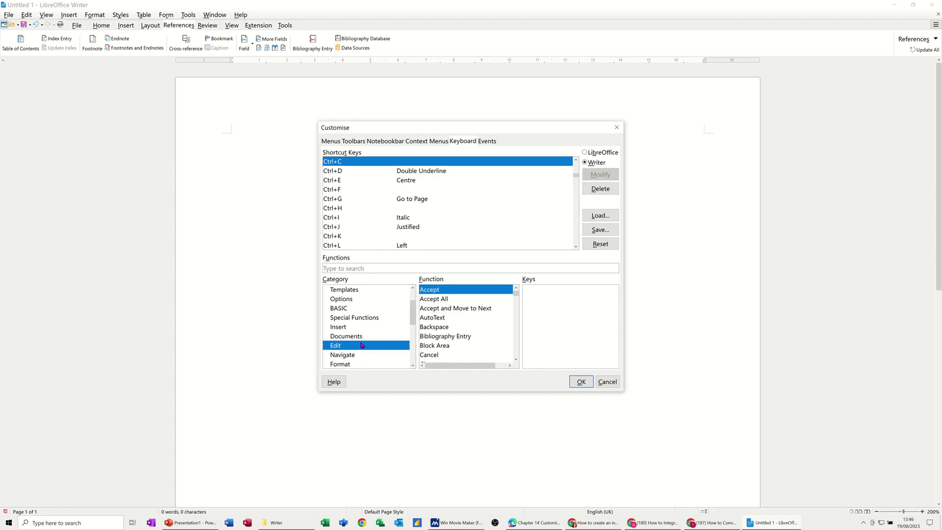
pyautogui.scroll(-2, 466, 327)
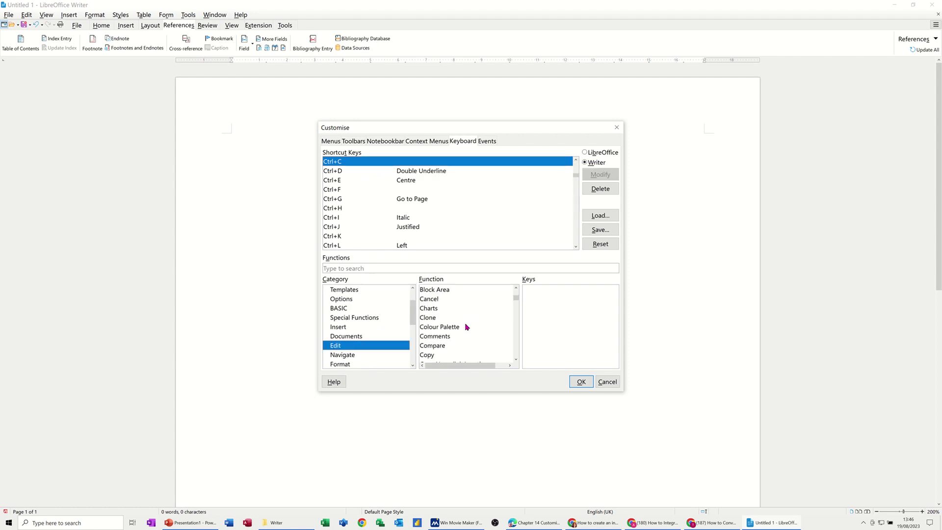
pyautogui.click(434, 356)
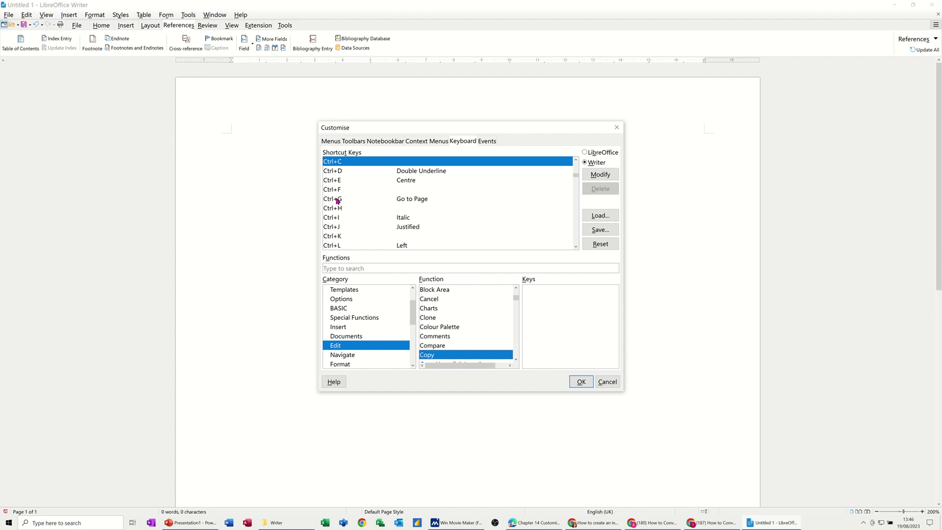
# Step: Assign Alt+1 to the Insert category's Chart function and confirm the dialog with OK
pyautogui.click(345, 172)
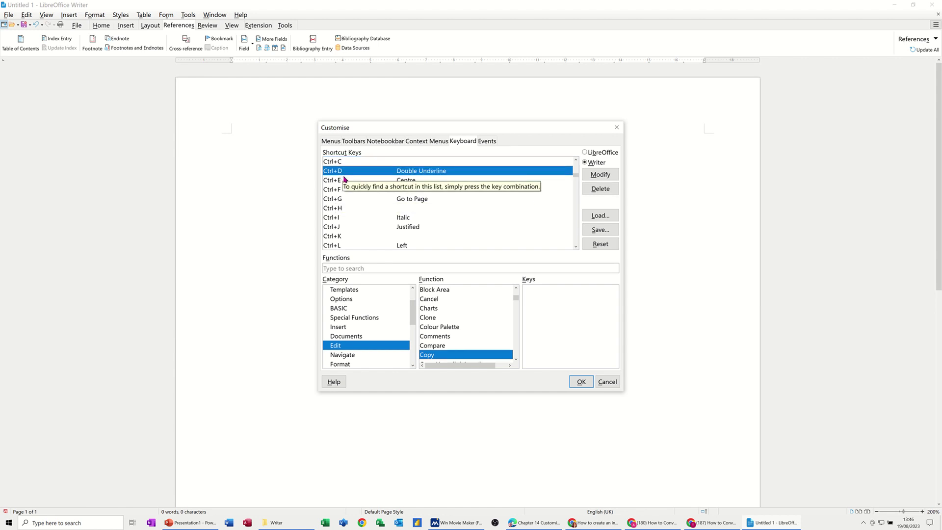
pyautogui.hotkey('alt', '1')
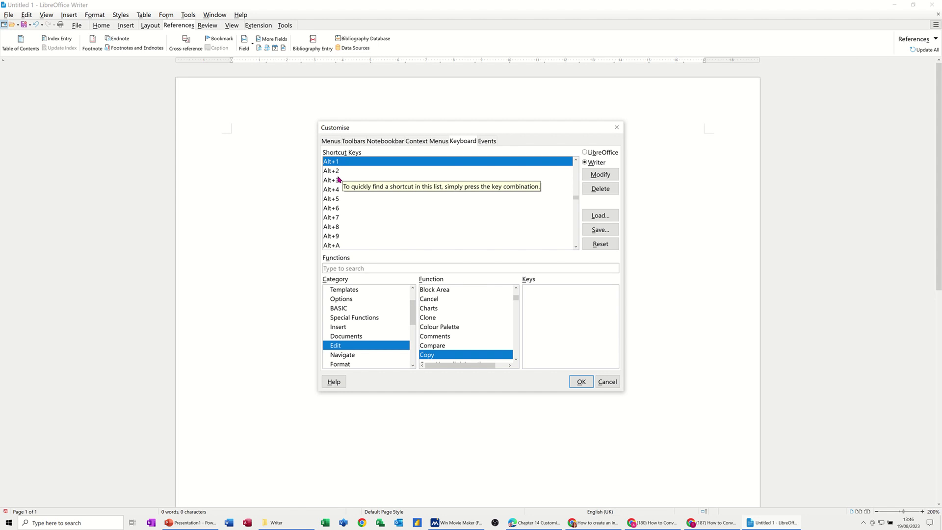
pyautogui.scroll(-1, 355, 219)
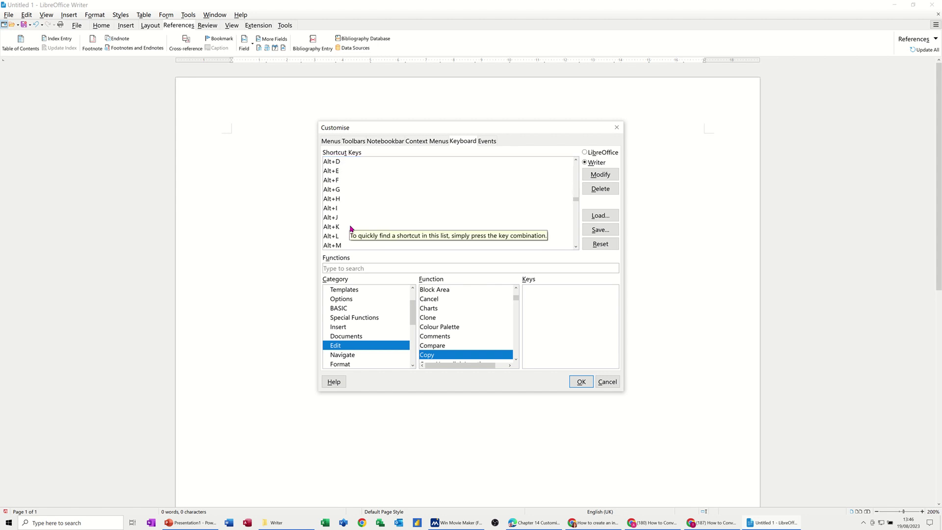
pyautogui.scroll(1, 343, 189)
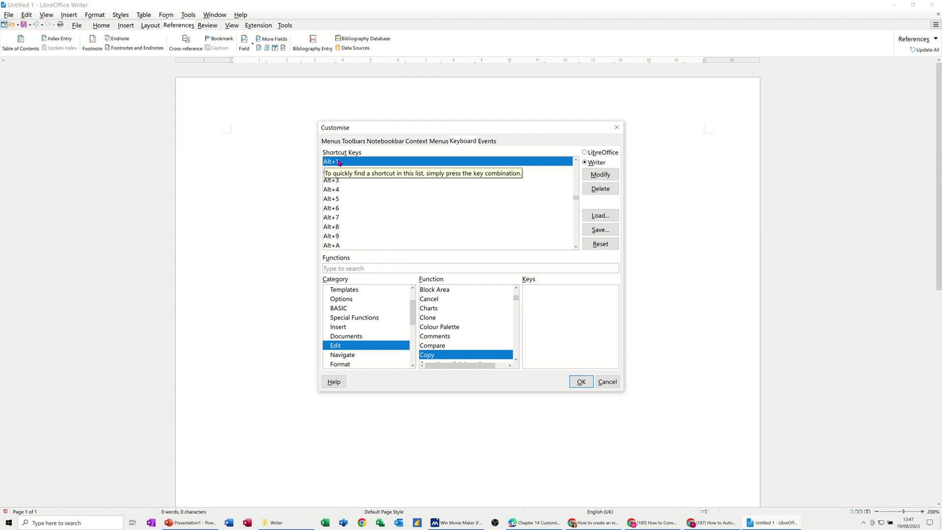
pyautogui.click(342, 327)
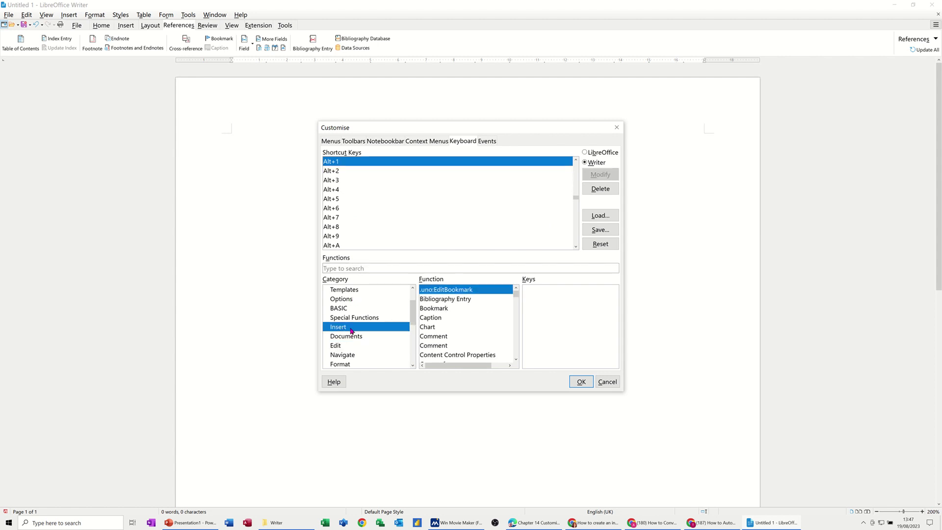
pyautogui.click(427, 327)
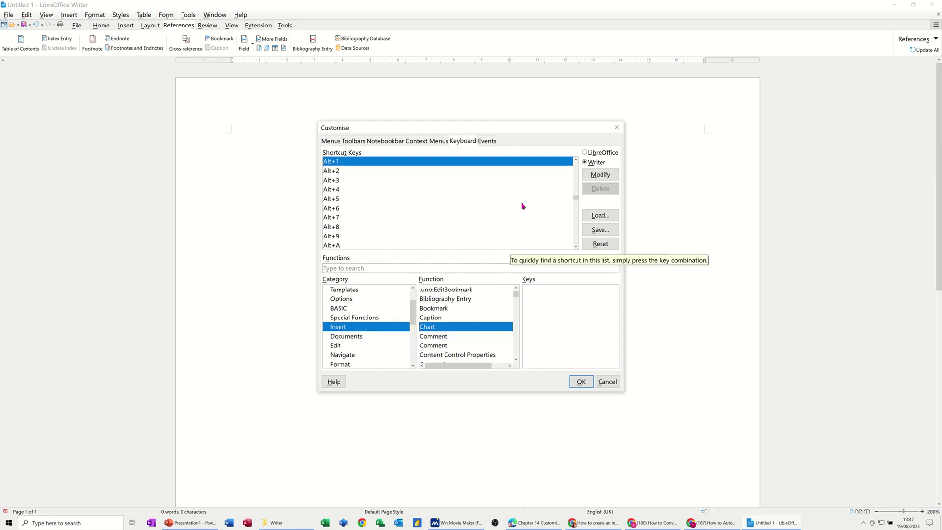
pyautogui.click(596, 178)
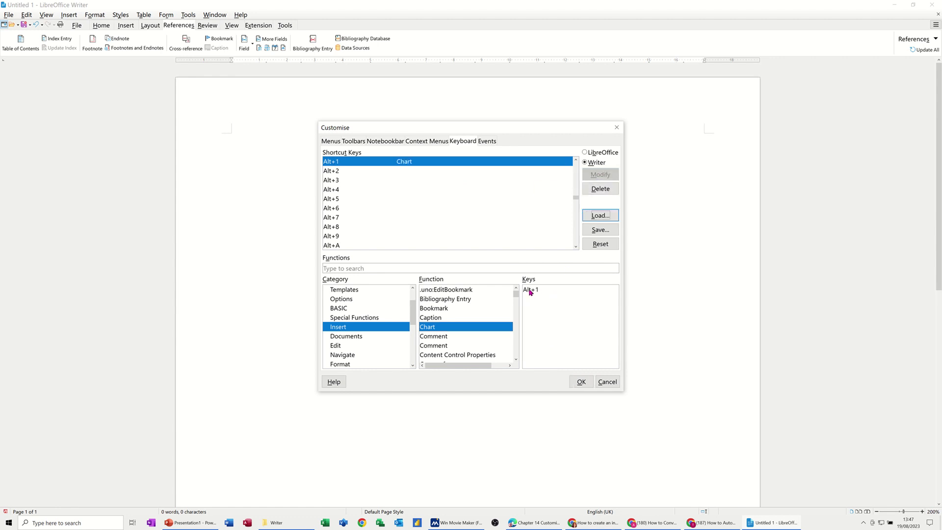
pyautogui.click(579, 382)
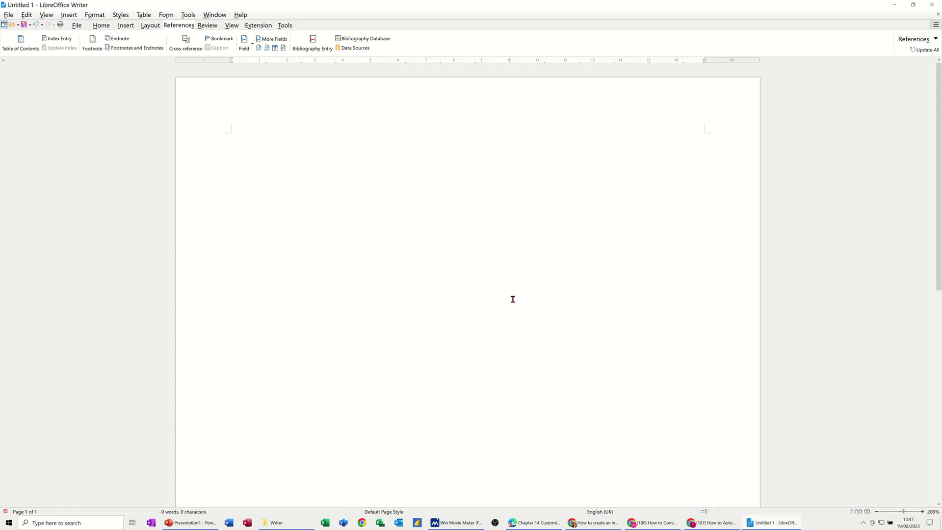
pyautogui.hotkey('alt', '1')
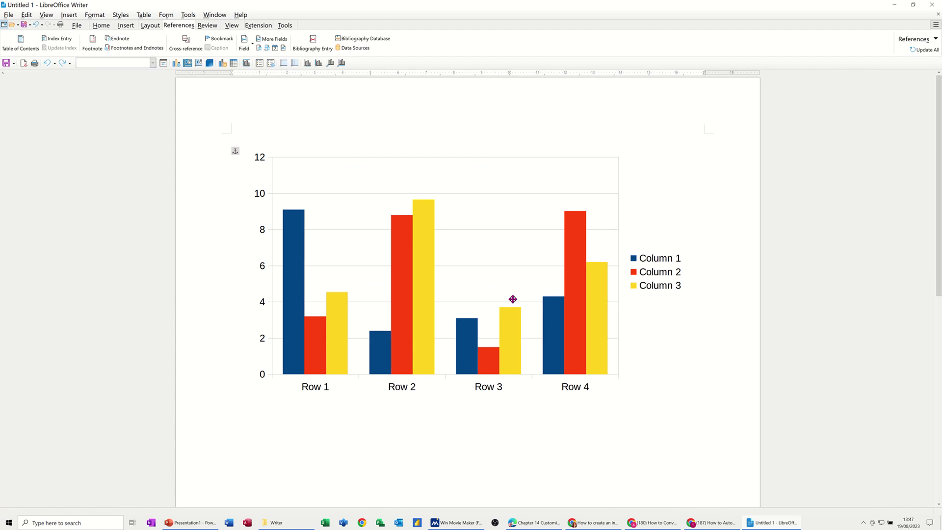
pyautogui.click(488, 469)
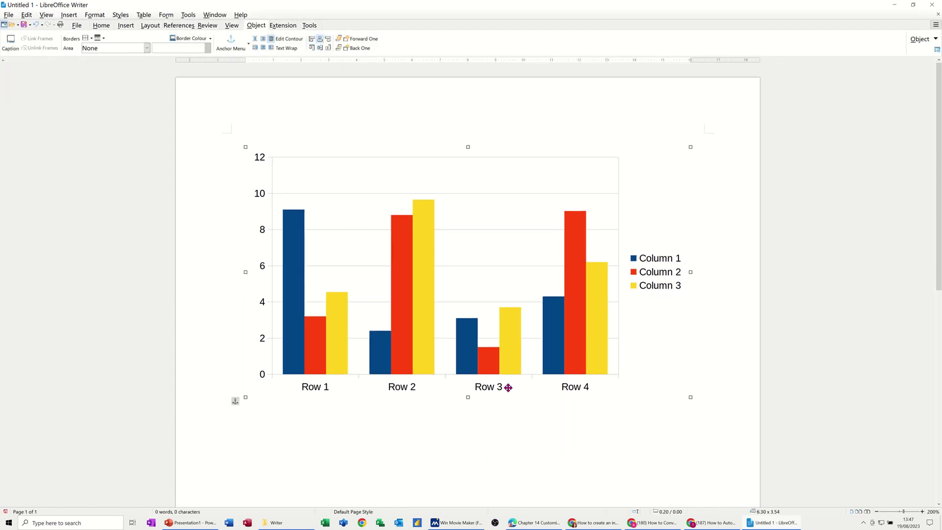
pyautogui.press('Delete')
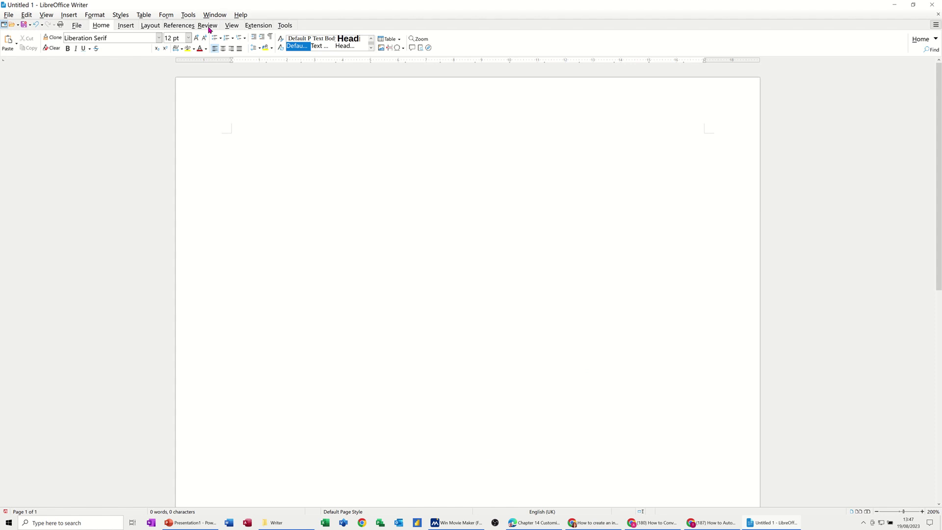
pyautogui.click(188, 15)
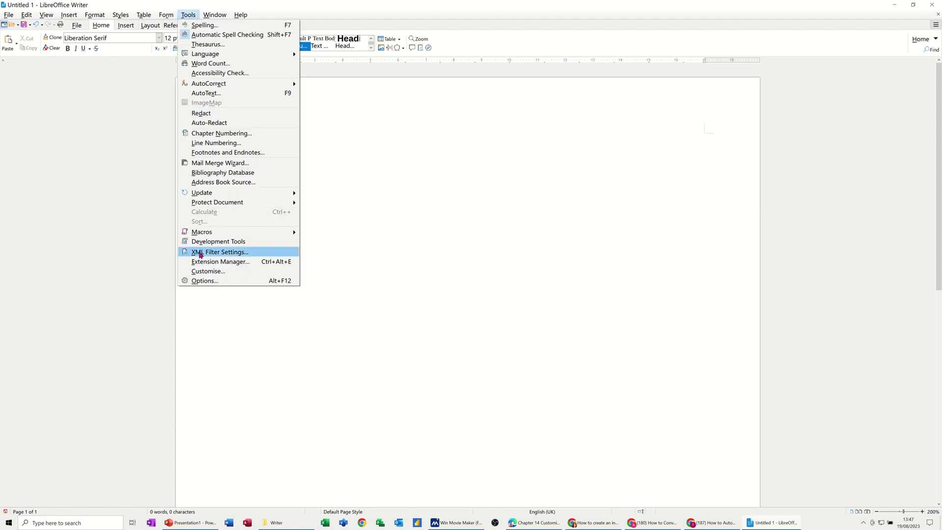
pyautogui.press('Escape')
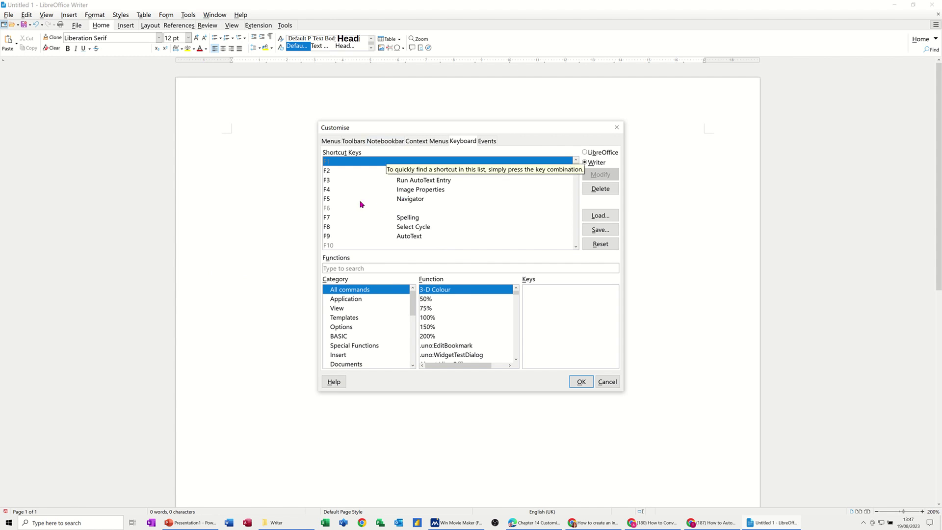
pyautogui.hotkey('alt', '1')
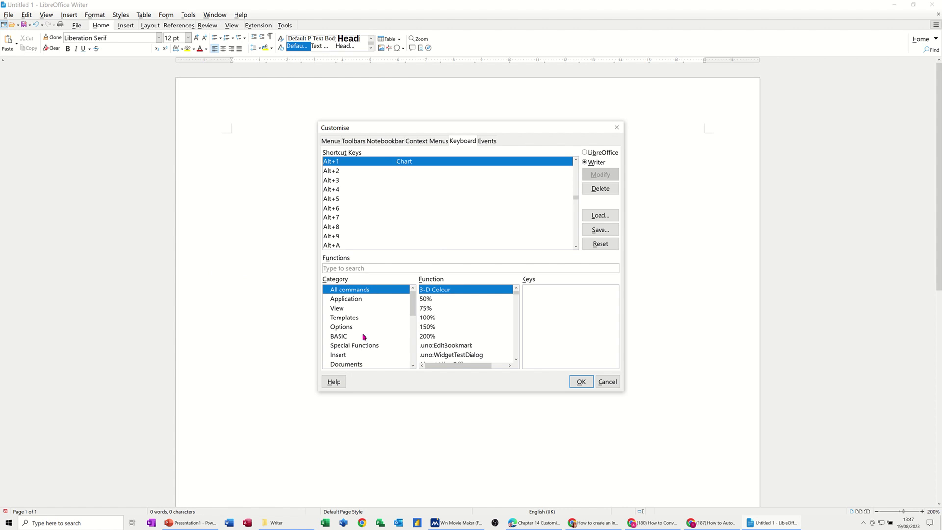
pyautogui.click(344, 355)
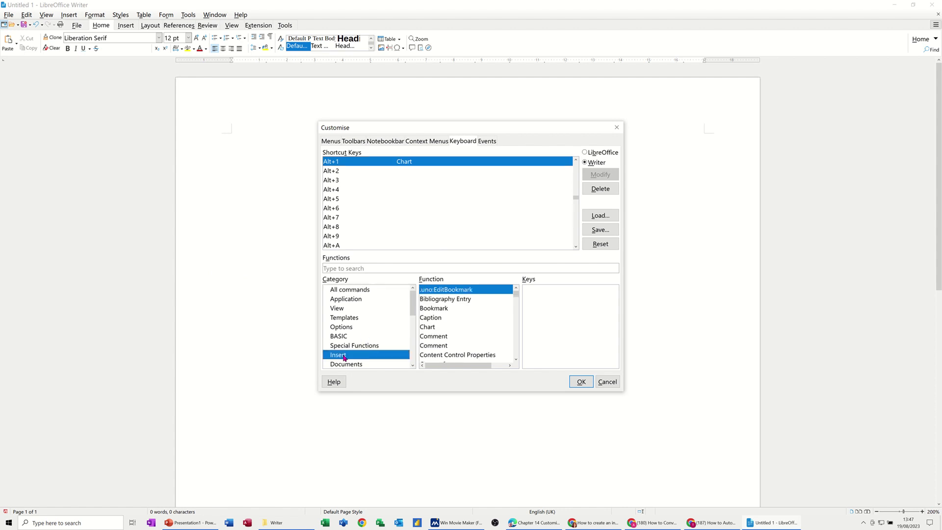
pyautogui.click(426, 327)
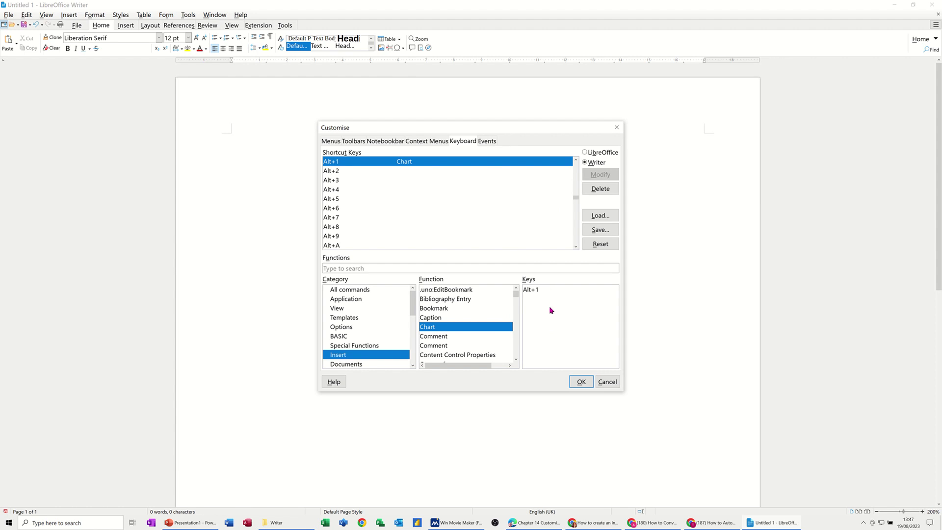
pyautogui.click(601, 382)
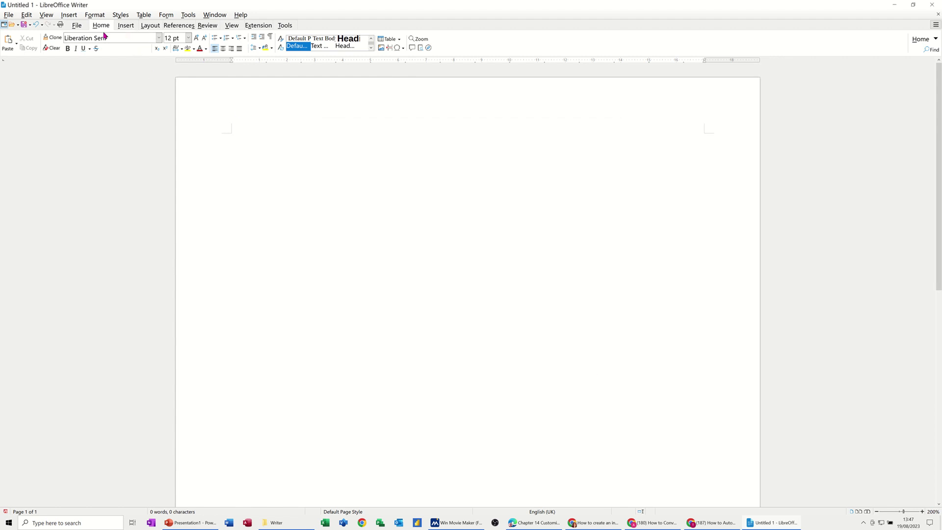
# Step: Check that the Insert menu now lists Chart with the Alt+1 shortcut
pyautogui.click(68, 16)
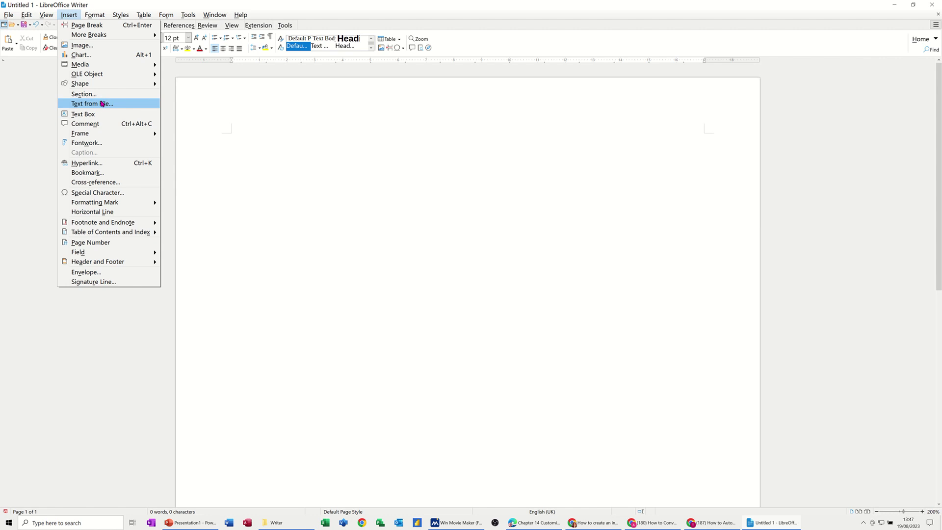
pyautogui.moveTo(187, 18)
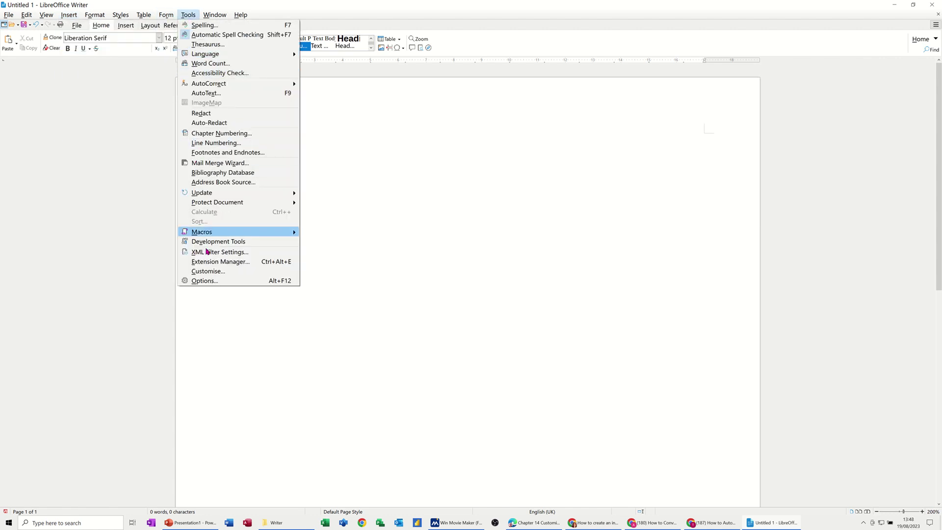
# Step: Select the Alt+1 entry, delete its Chart assignment, and close Customise with OK
pyautogui.press('Escape')
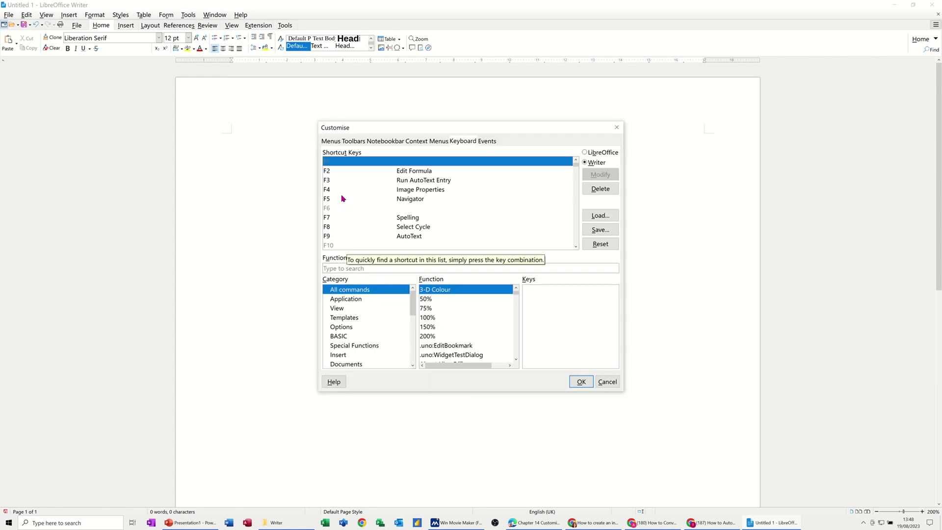
pyautogui.hotkey('alt', '1')
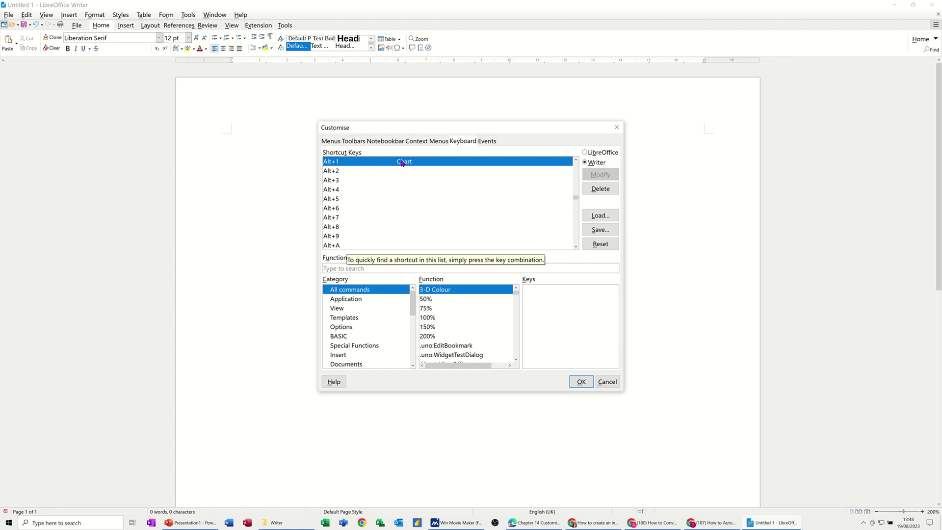
pyautogui.click(601, 189)
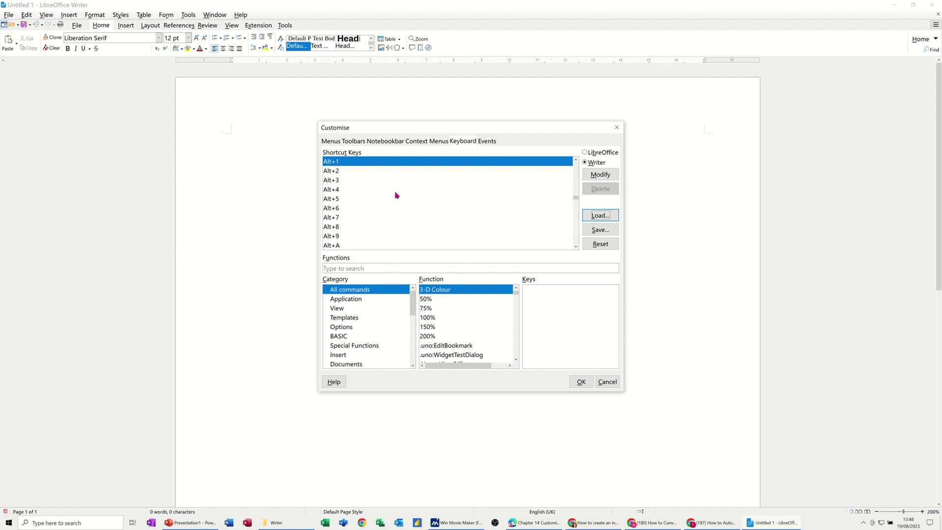
pyautogui.click(580, 383)
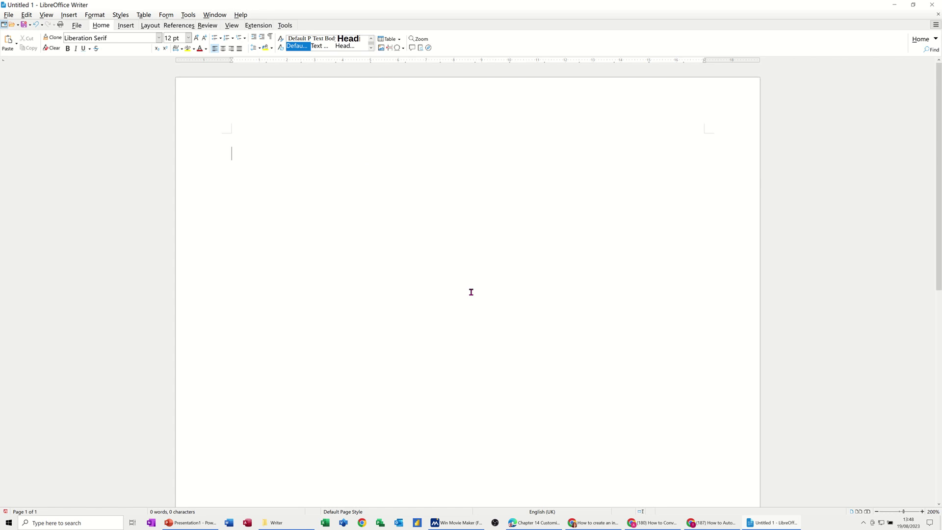